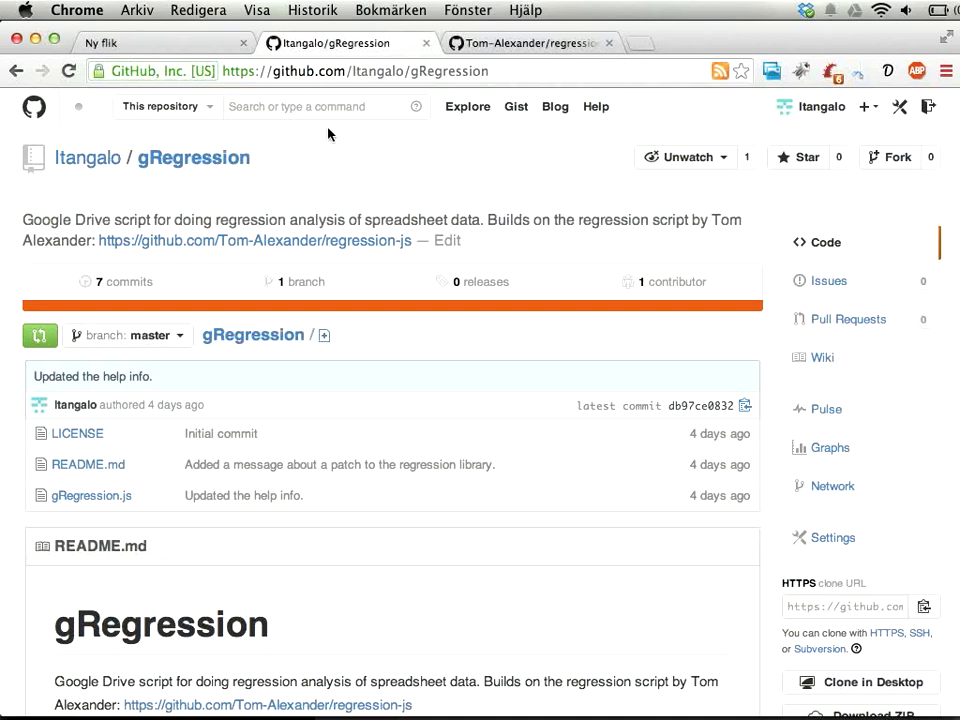
Step: View the Tom-Alexander/regression-js repository on GitHub, then switch to the empty new tab
left_click(490, 43)
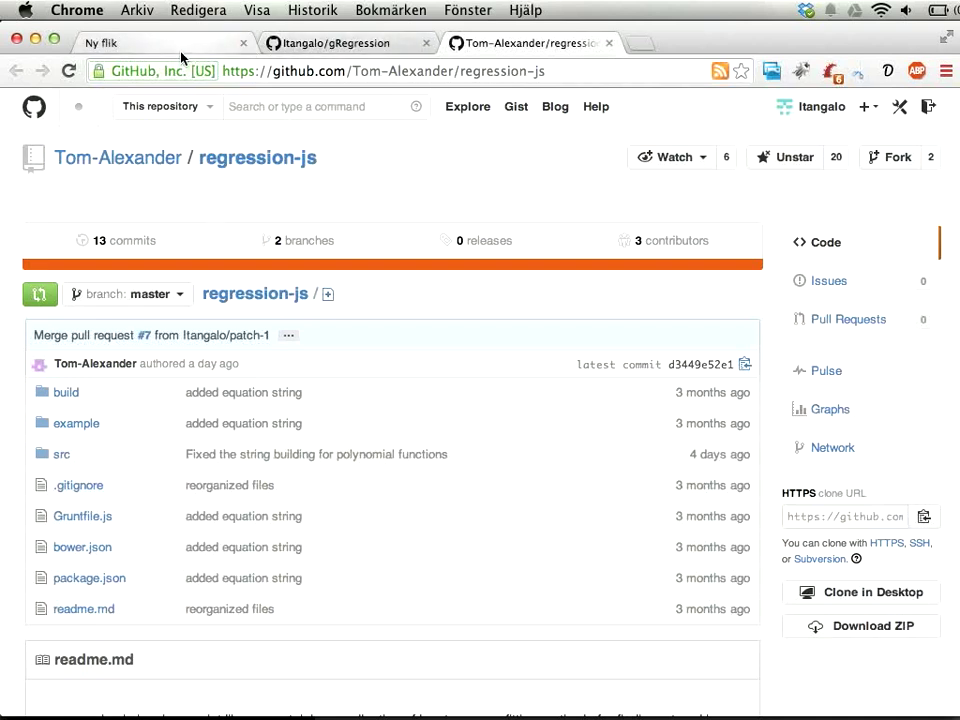
left_click(132, 40)
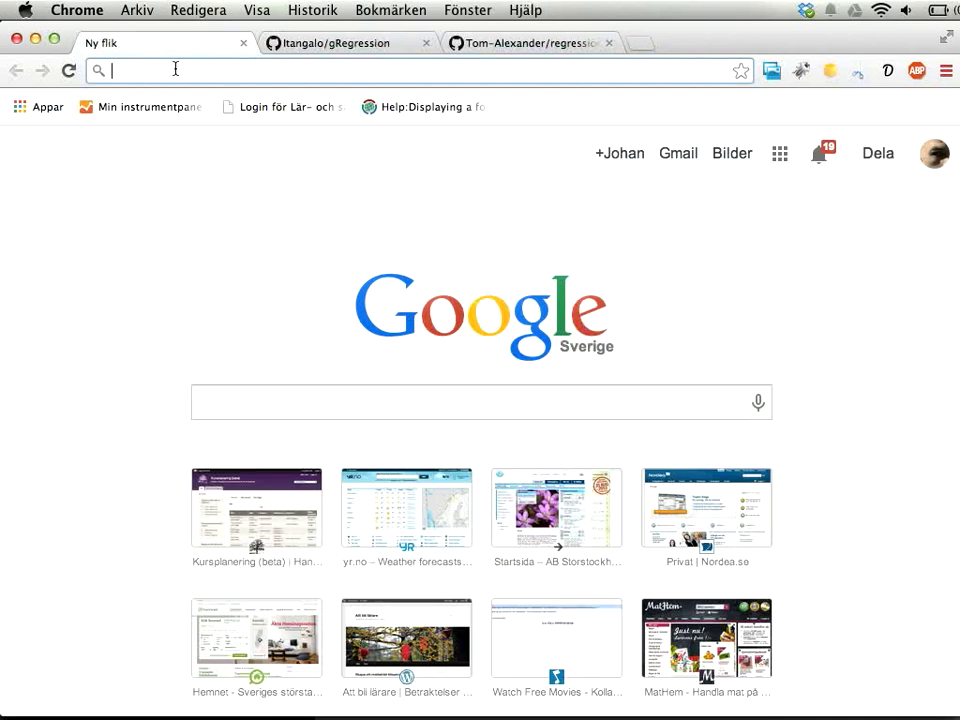
Step: Go to the tinyurl.com/gRegression1 short link in Chrome
type("ti")
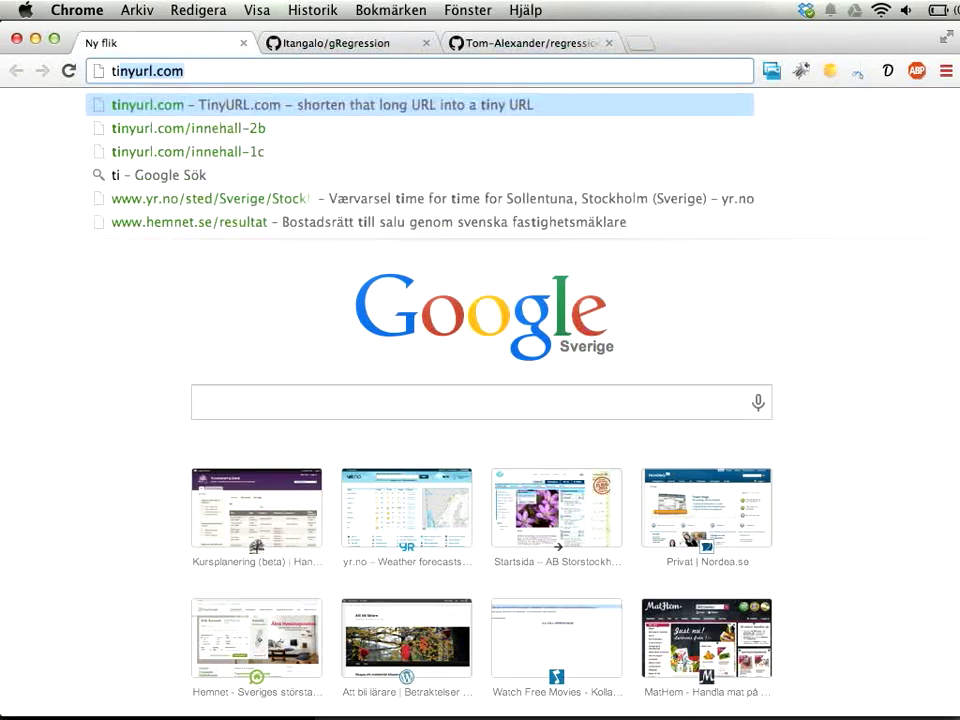
key("Right")
type("/")
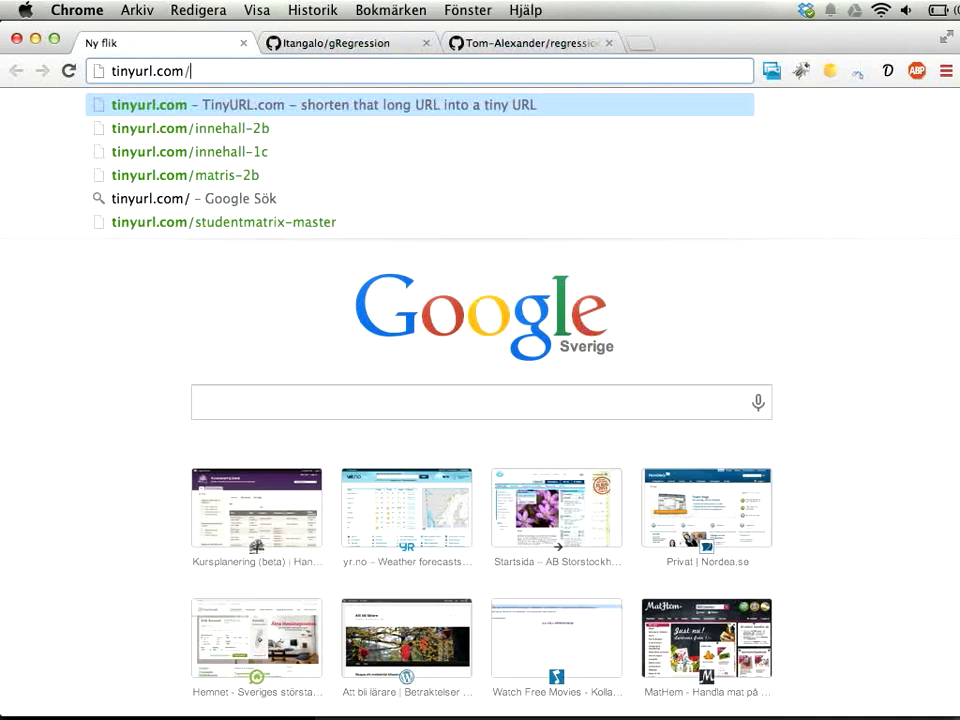
type("gRegression1")
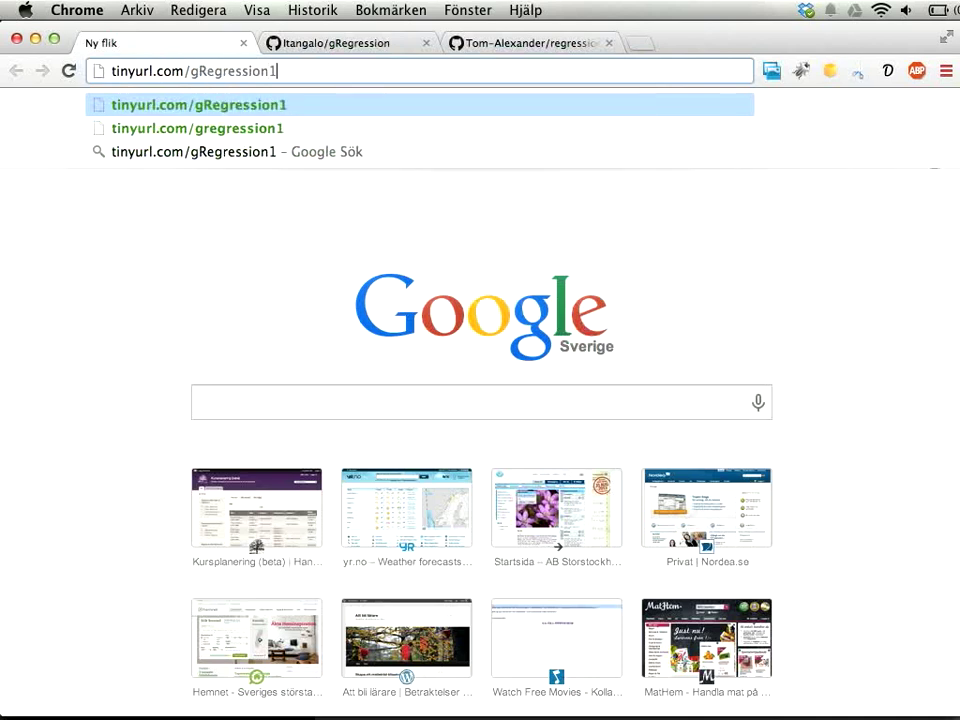
left_click(219, 106)
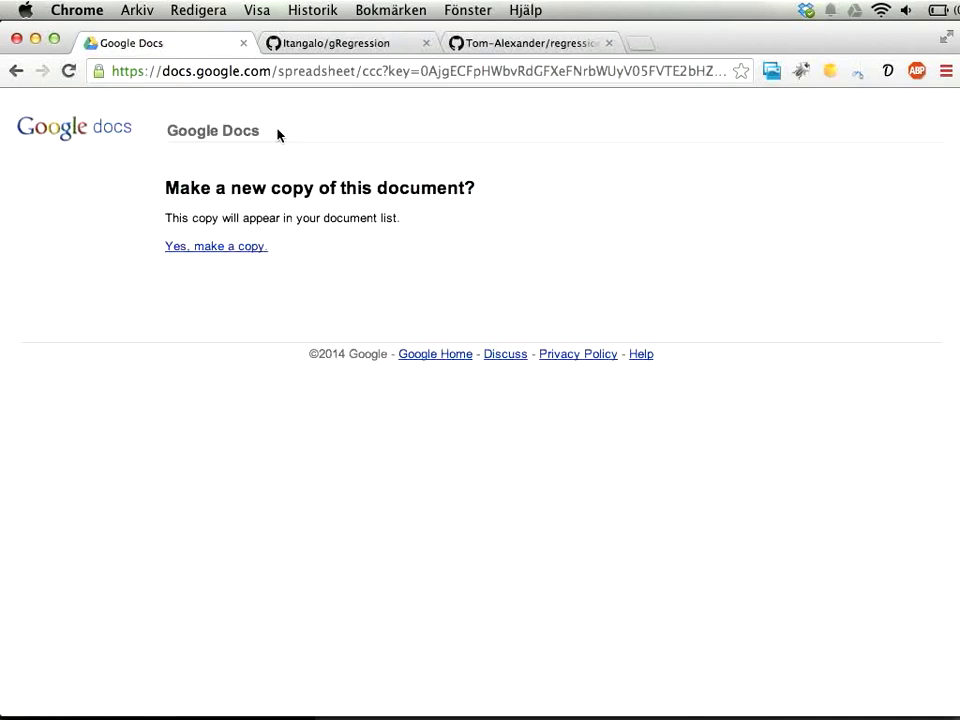
Step: Make a copy of the gRegression spreadsheet and authorize its script via Run regression analysis
left_click(193, 255)
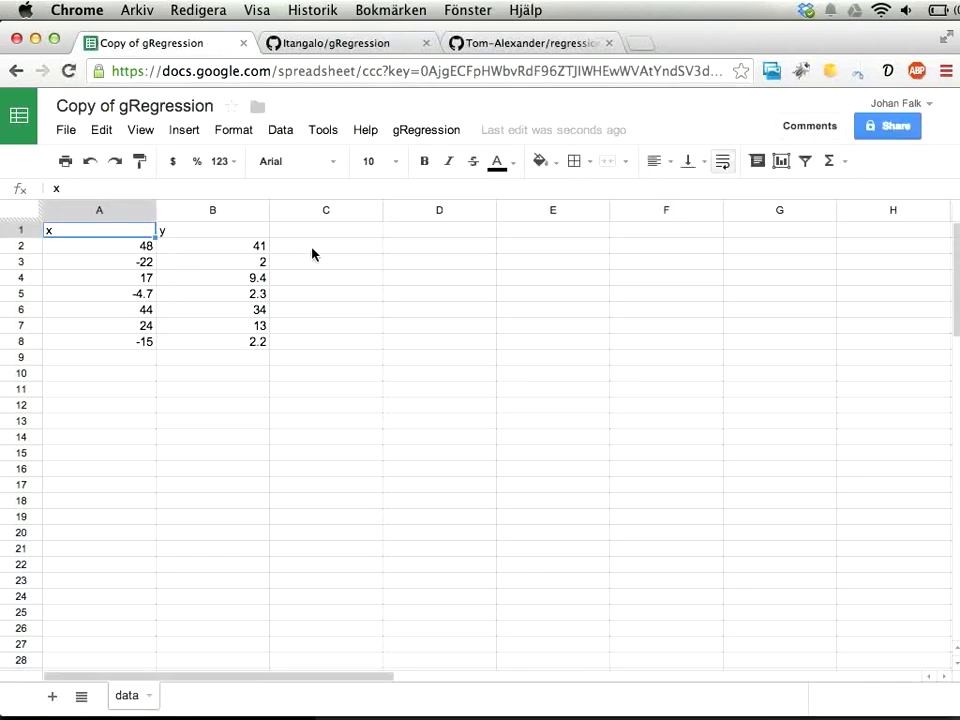
left_click(403, 133)
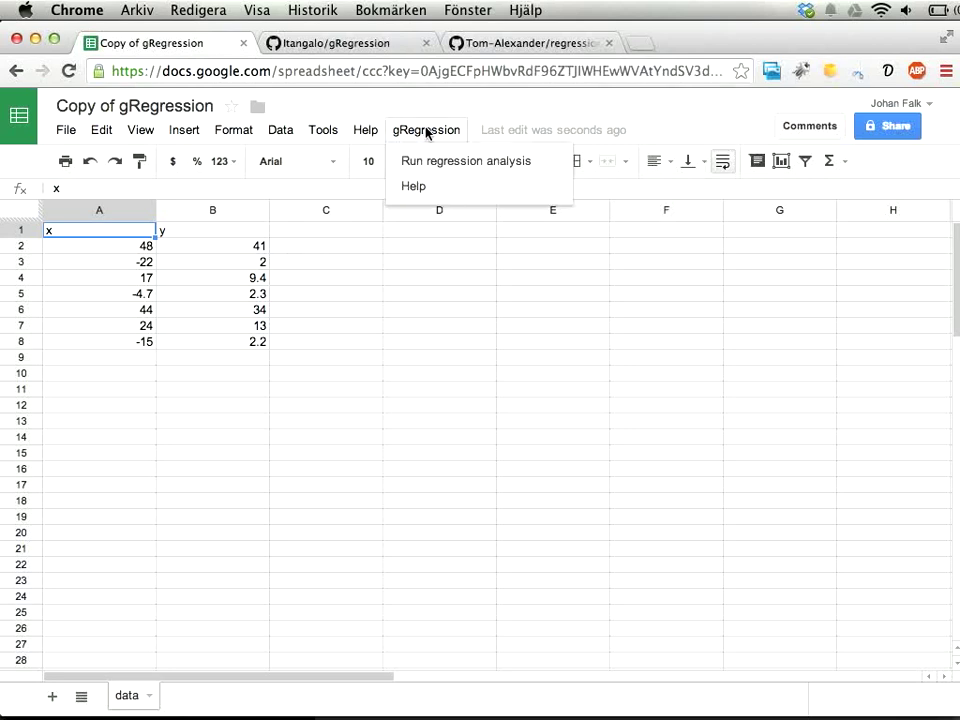
left_click(422, 163)
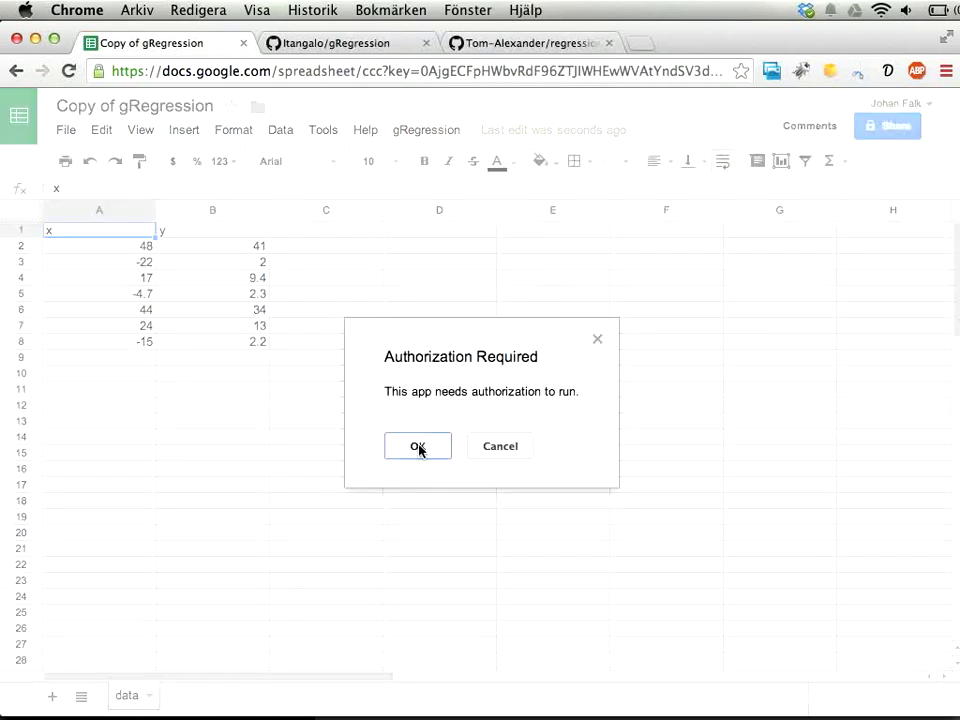
left_click(410, 450)
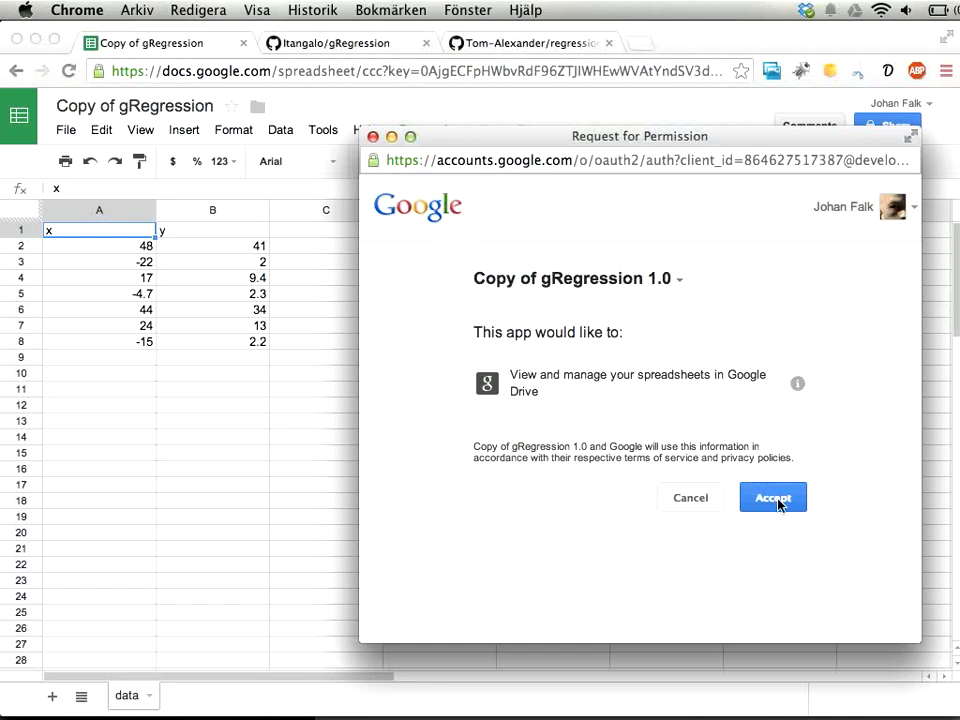
left_click(779, 504)
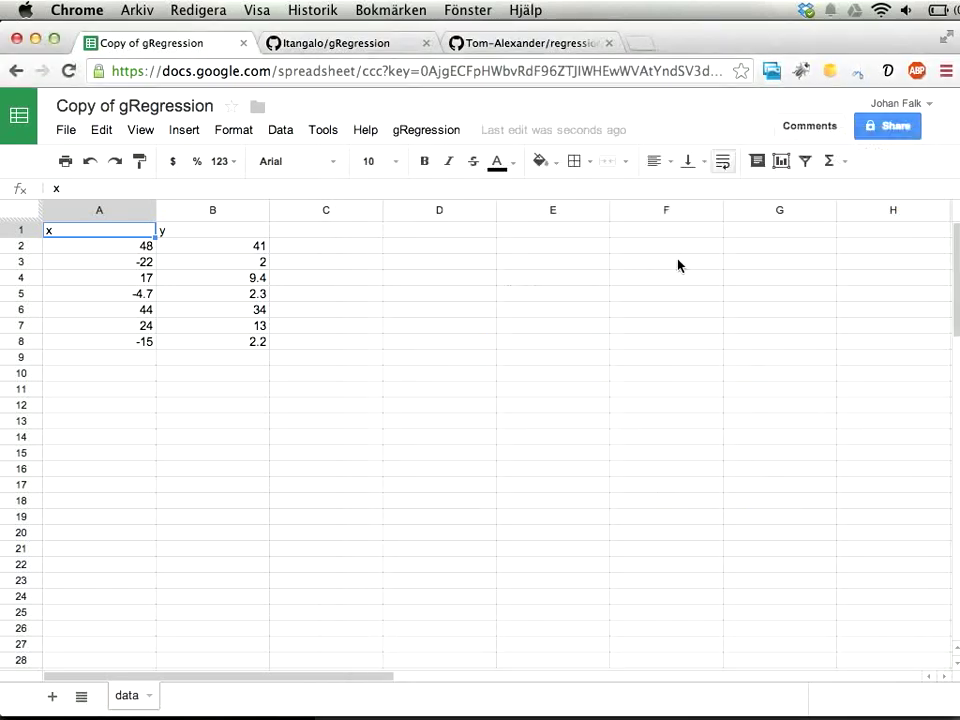
Step: Select the x/y data in A2:B8 and run the gRegression regression analysis
left_click(131, 249)
left_click_drag(131, 249, 197, 345)
left_click(190, 263)
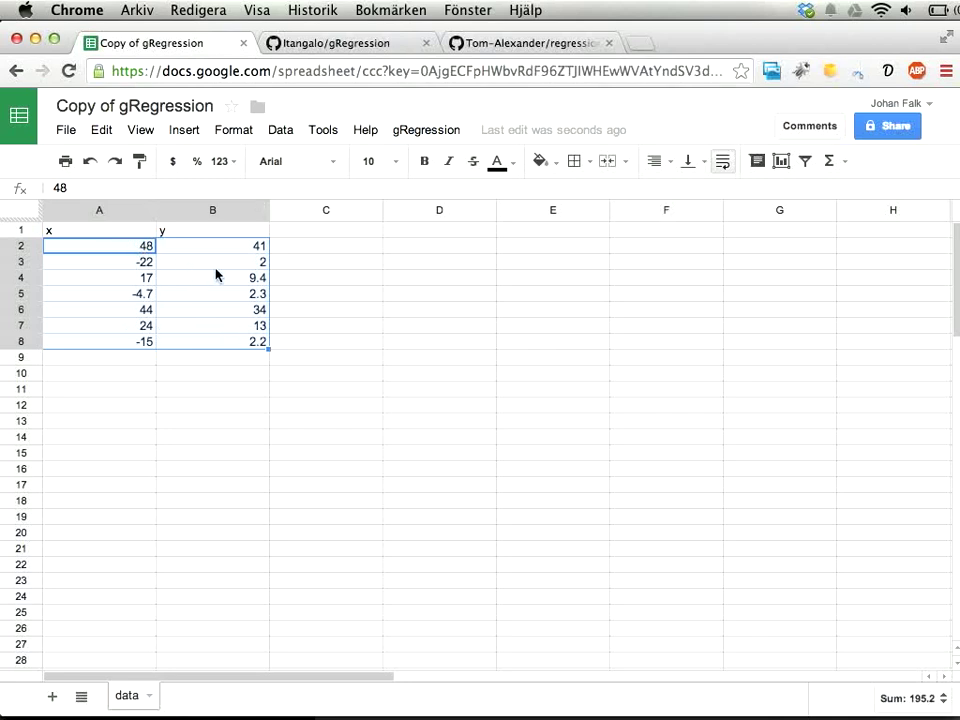
left_click(408, 131)
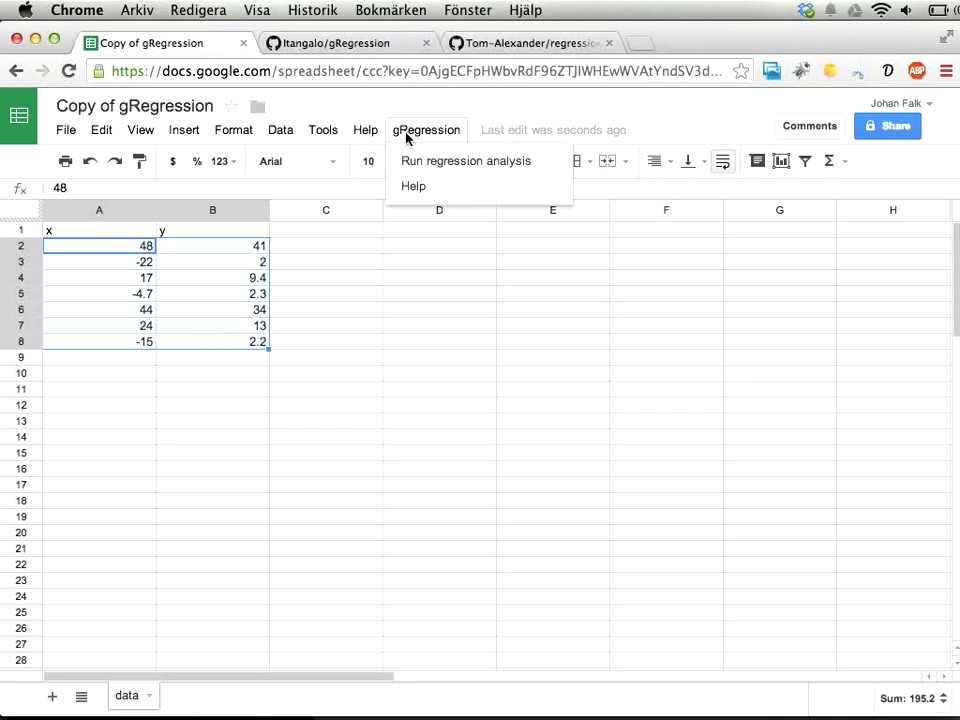
left_click(412, 163)
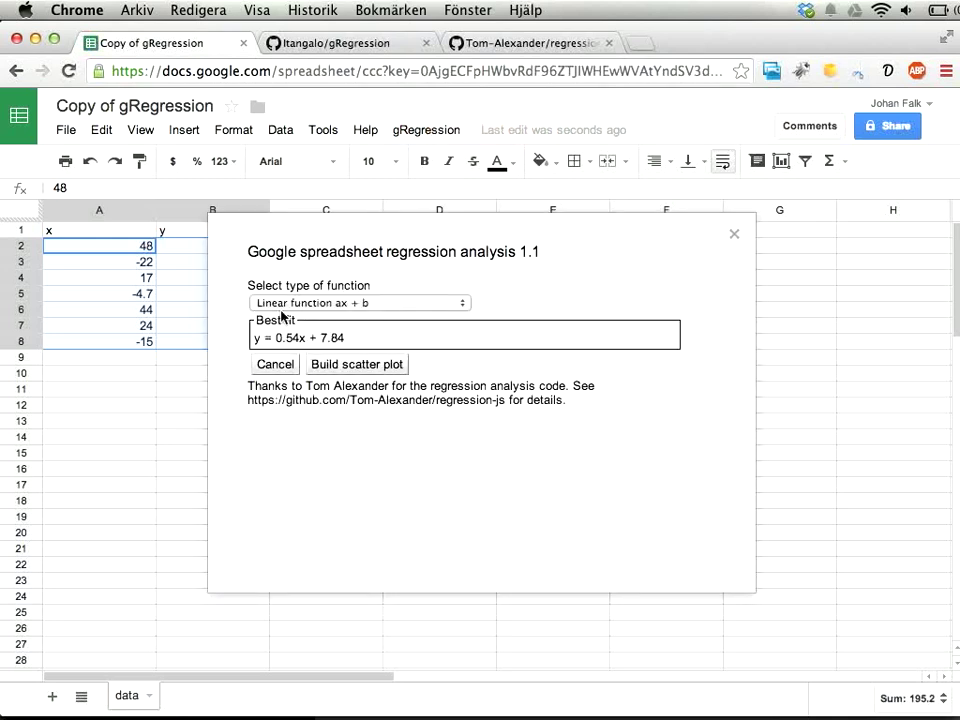
Step: Choose a Polynomial function of order 5 and read its best-fit formula
left_click(280, 307)
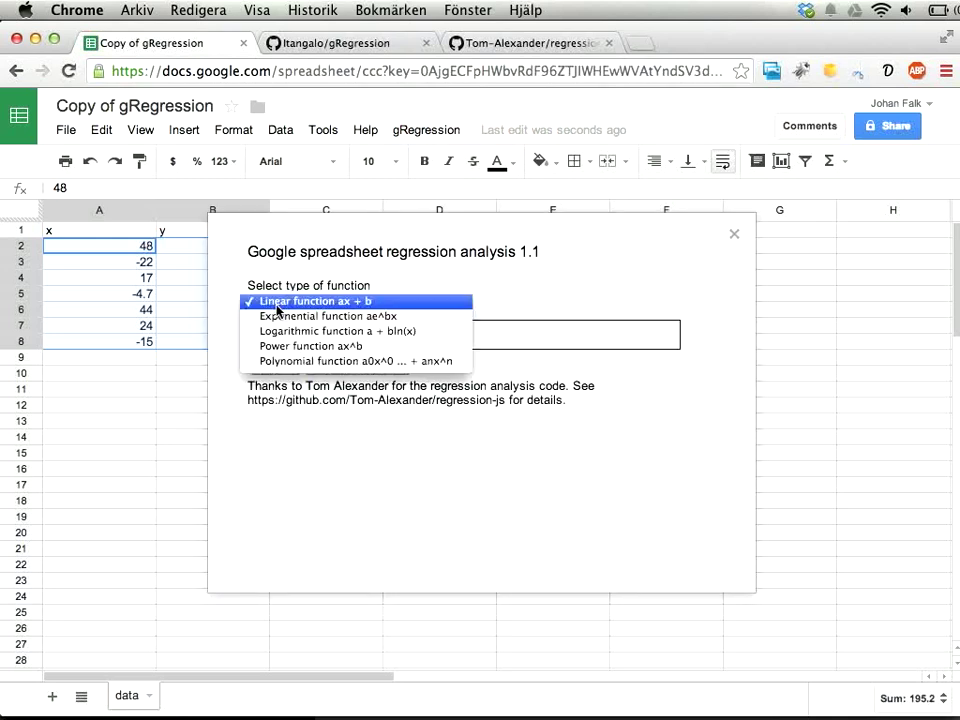
left_click(289, 362)
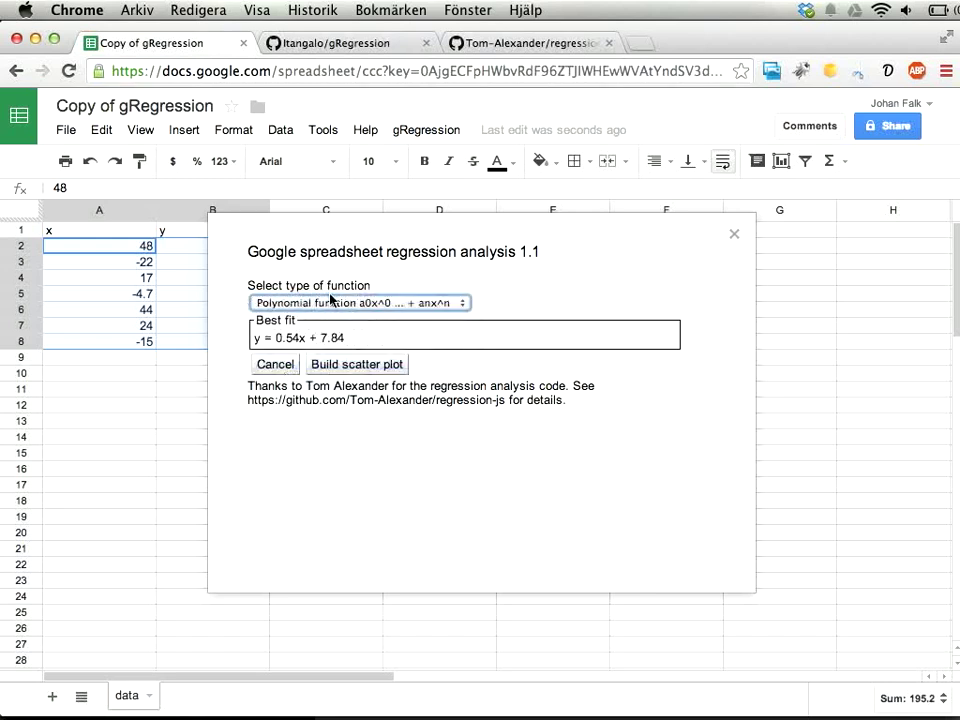
left_click(265, 338)
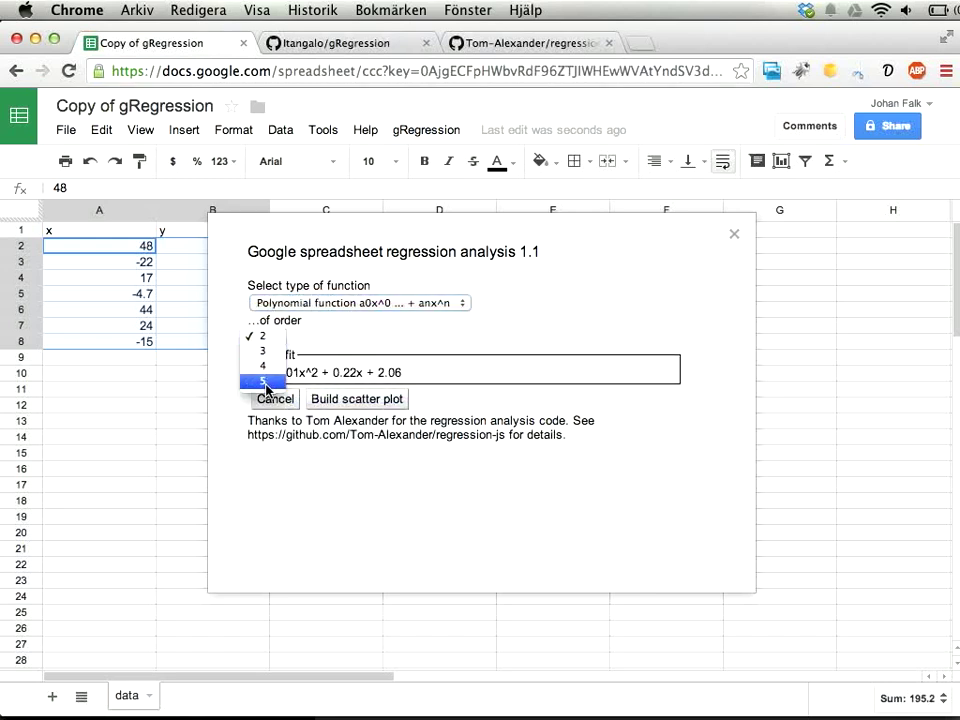
left_click(268, 381)
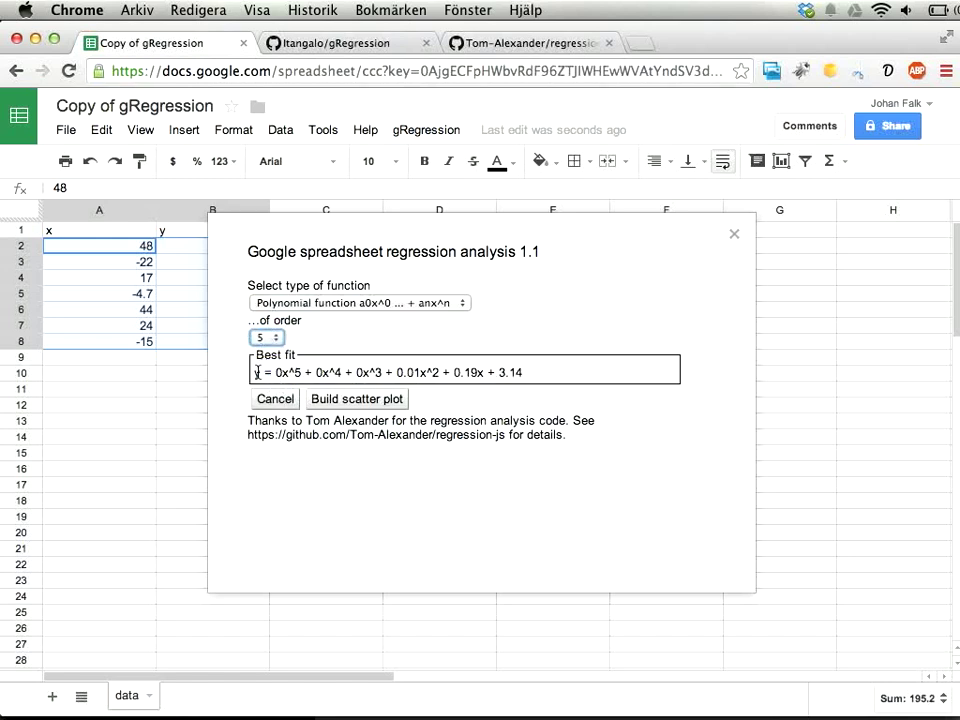
left_click_drag(253, 373, 523, 373)
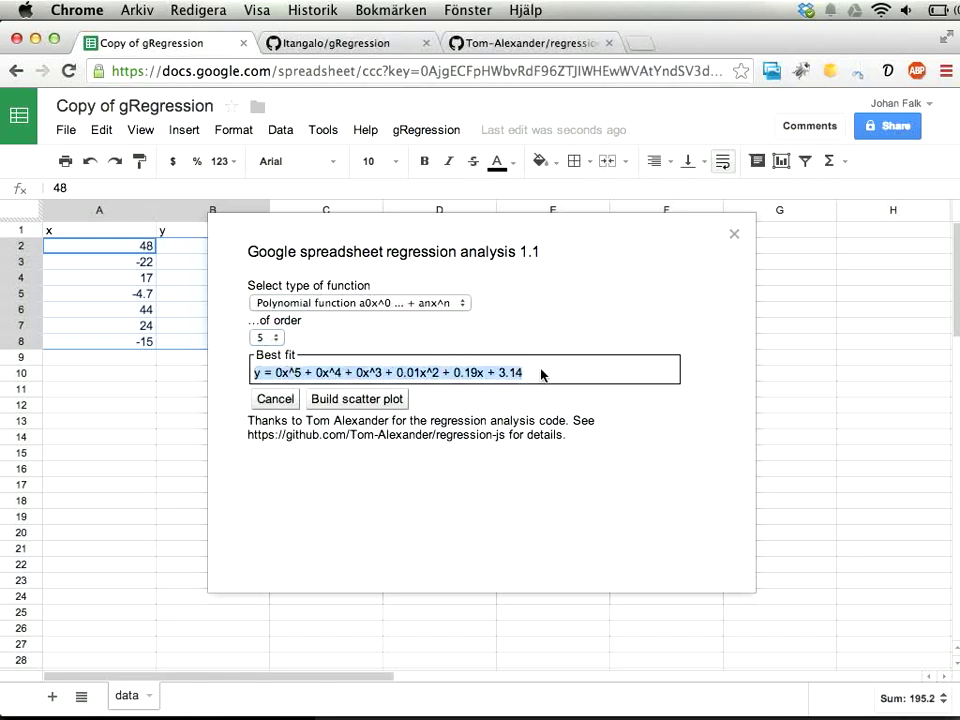
left_click(543, 375)
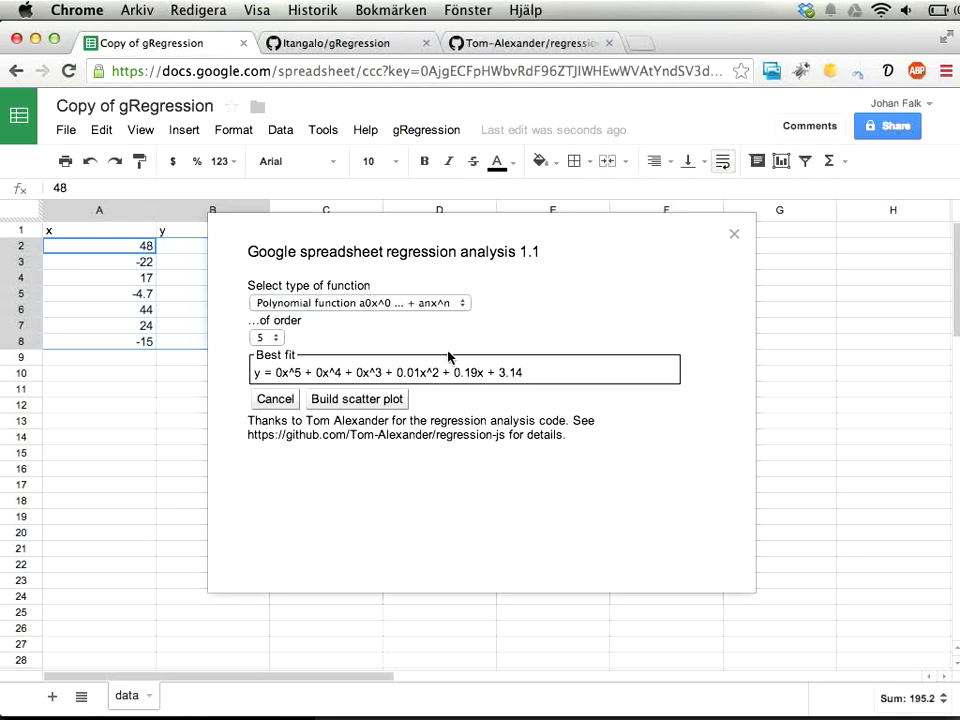
left_click(275, 340)
left_click(275, 340)
left_click_drag(259, 373, 513, 374)
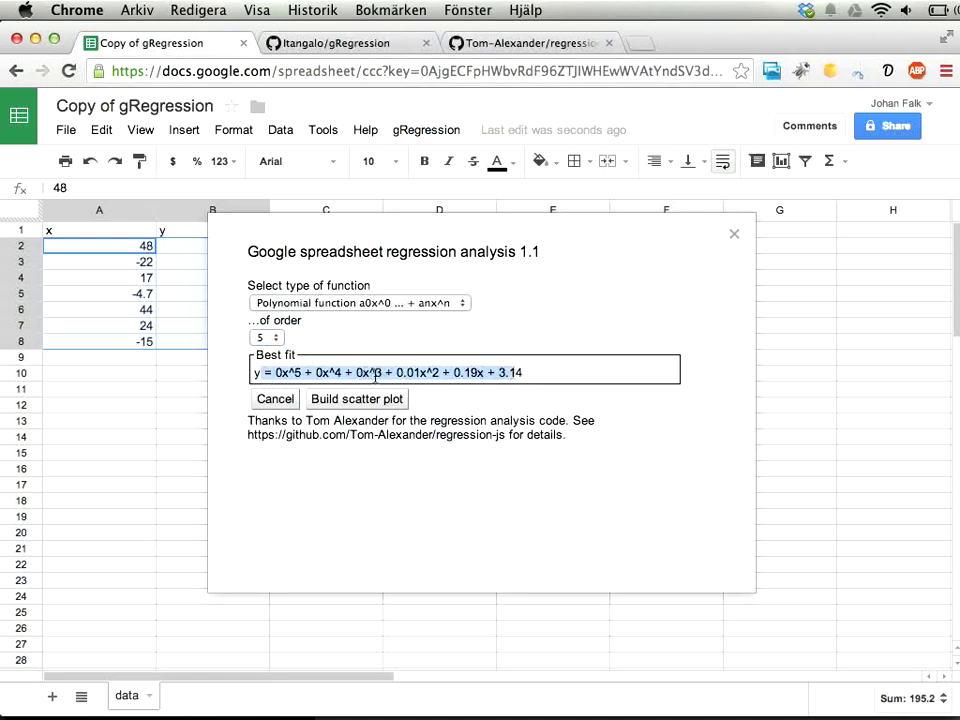
Step: Try a Logarithmic fit, then switch to Linear ax + b, giving y = 0.54x + 7.84
left_click(388, 303)
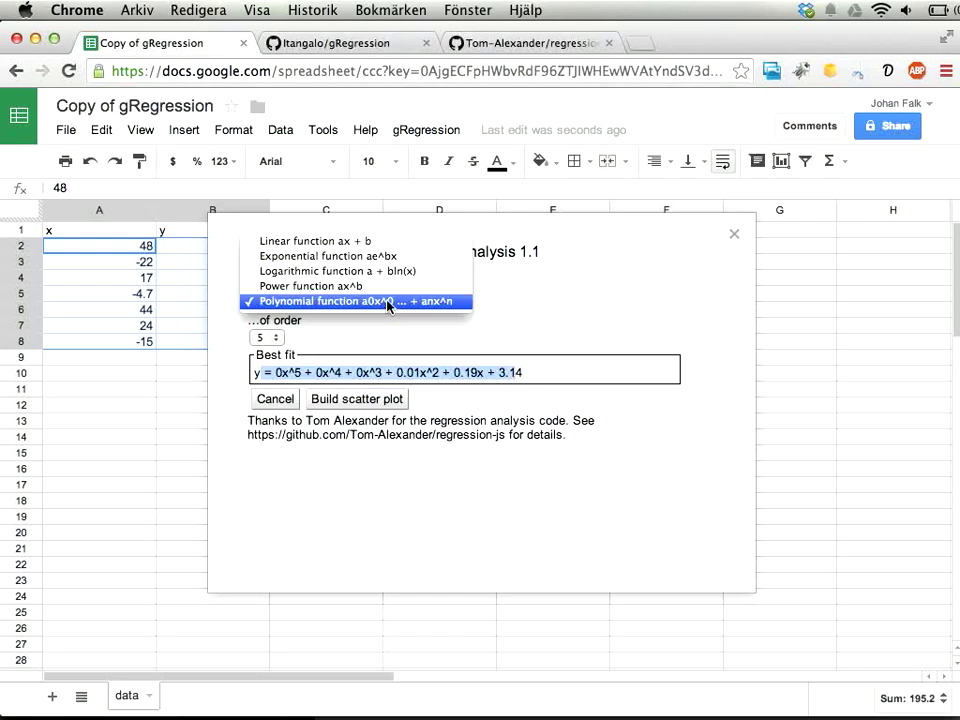
left_click(388, 271)
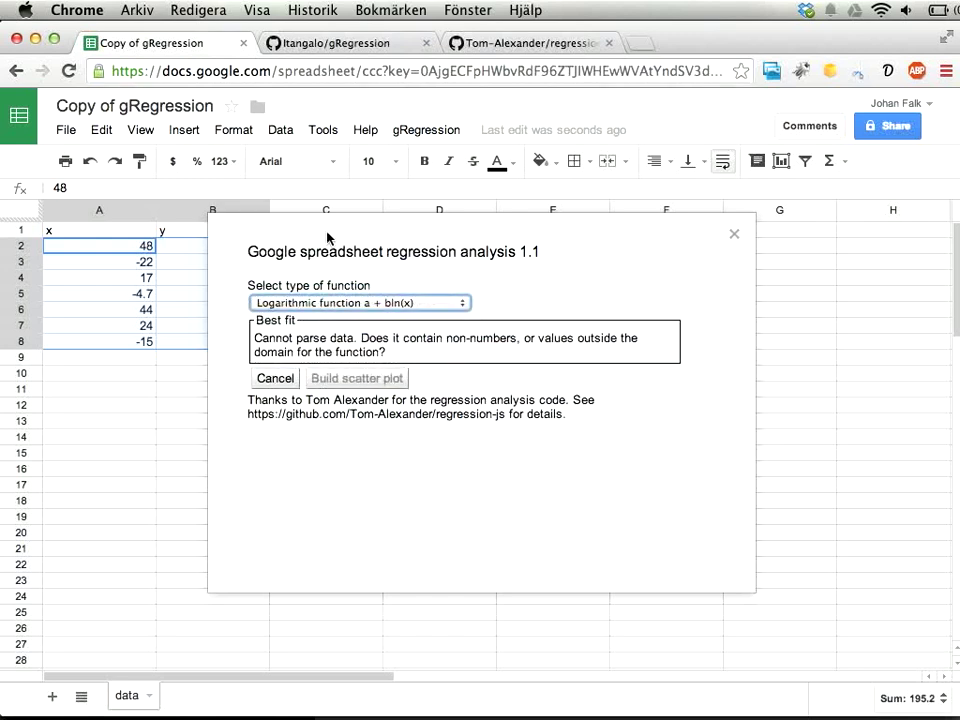
left_click_drag(318, 237, 484, 276)
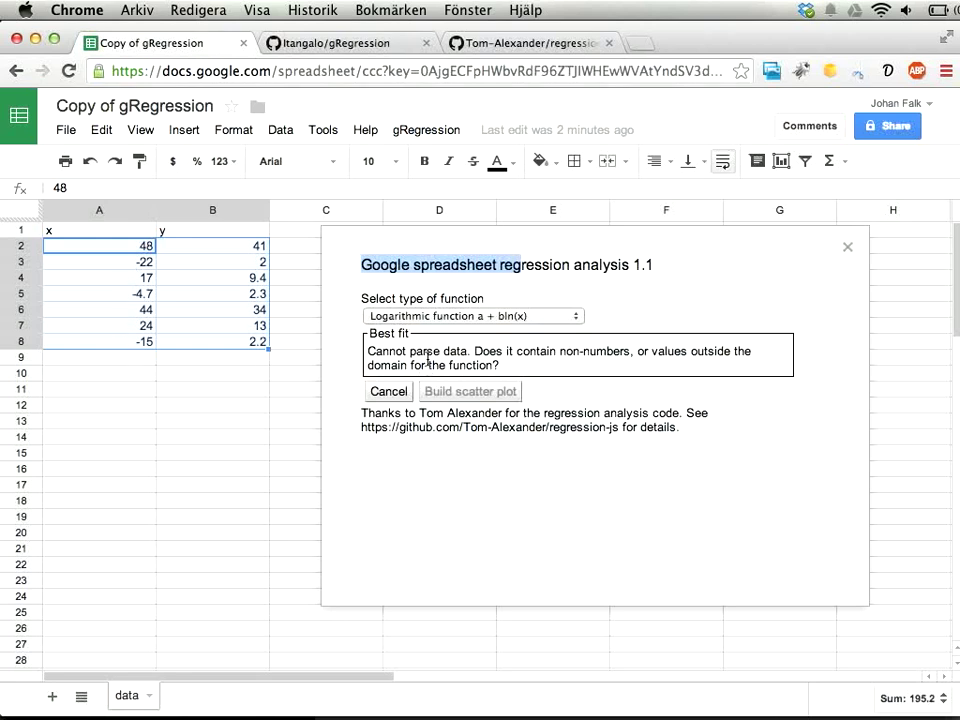
left_click_drag(426, 352, 502, 366)
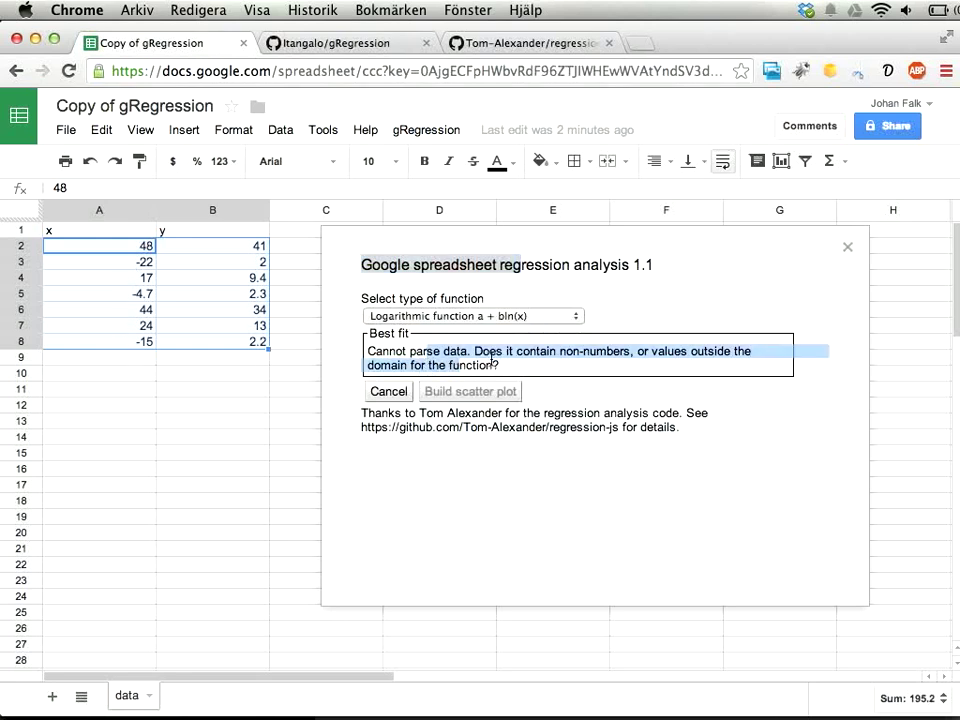
left_click(482, 316)
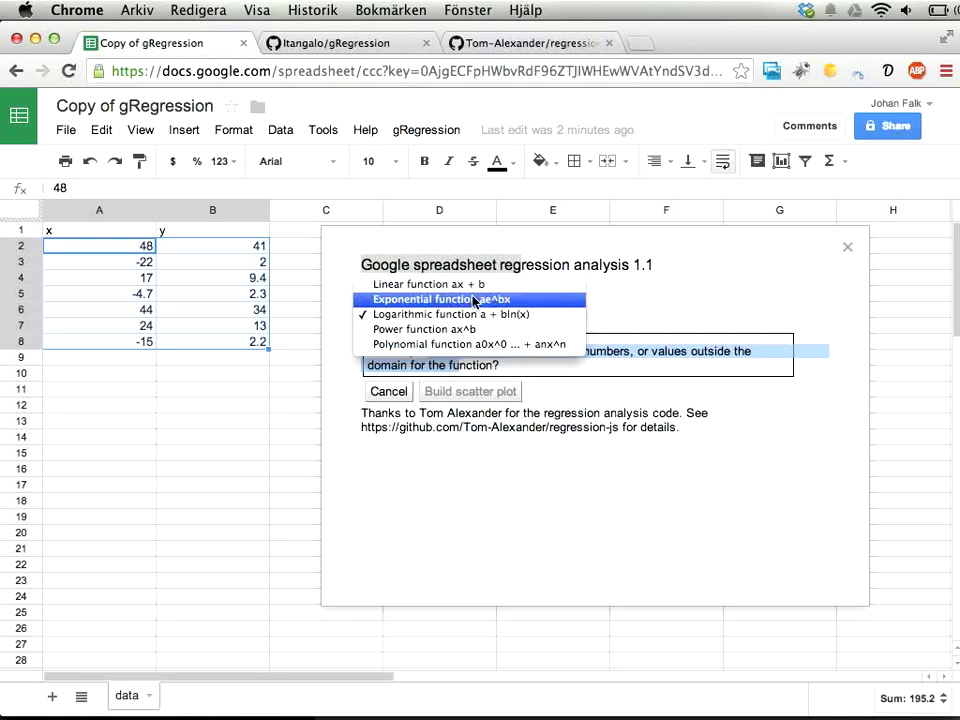
left_click(472, 286)
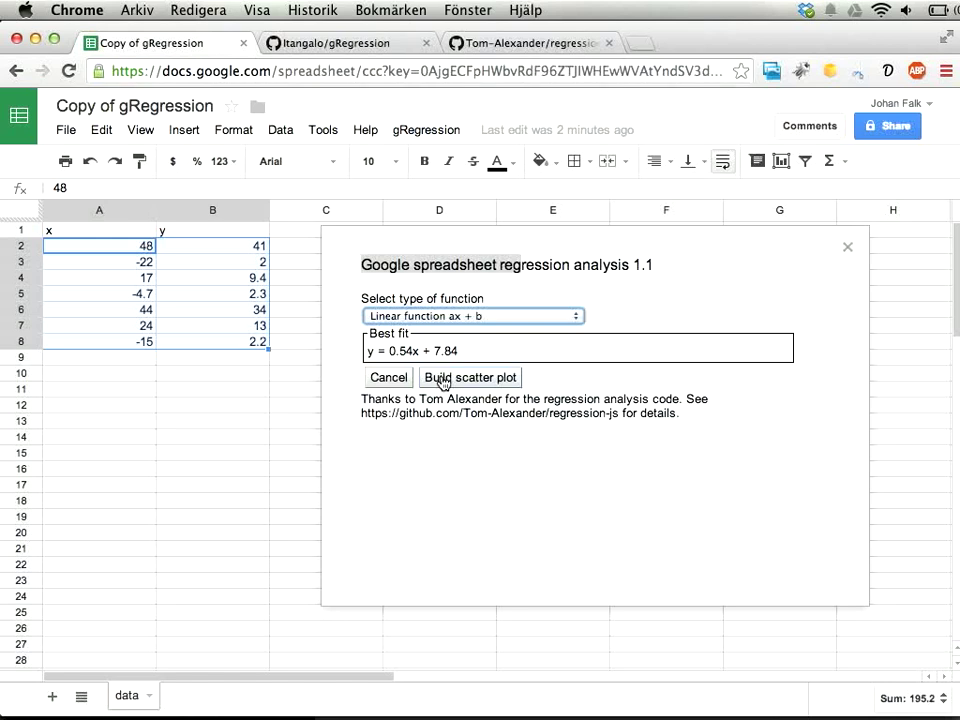
Step: Build the scatter plot of the linear fit on a new sheet and review columns A-C
left_click(445, 382)
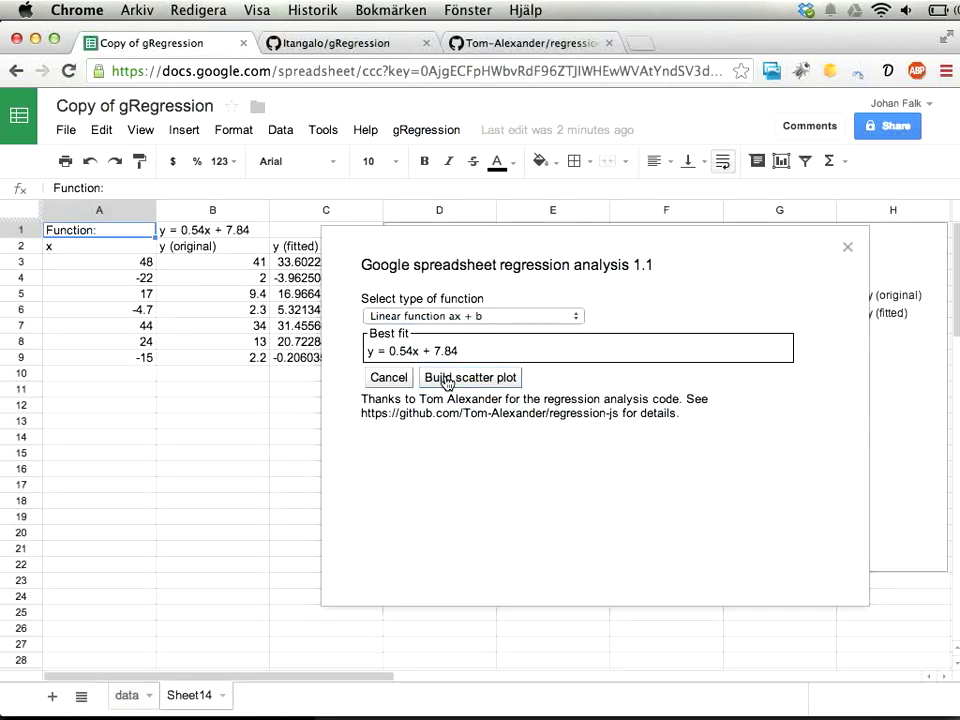
left_click(846, 250)
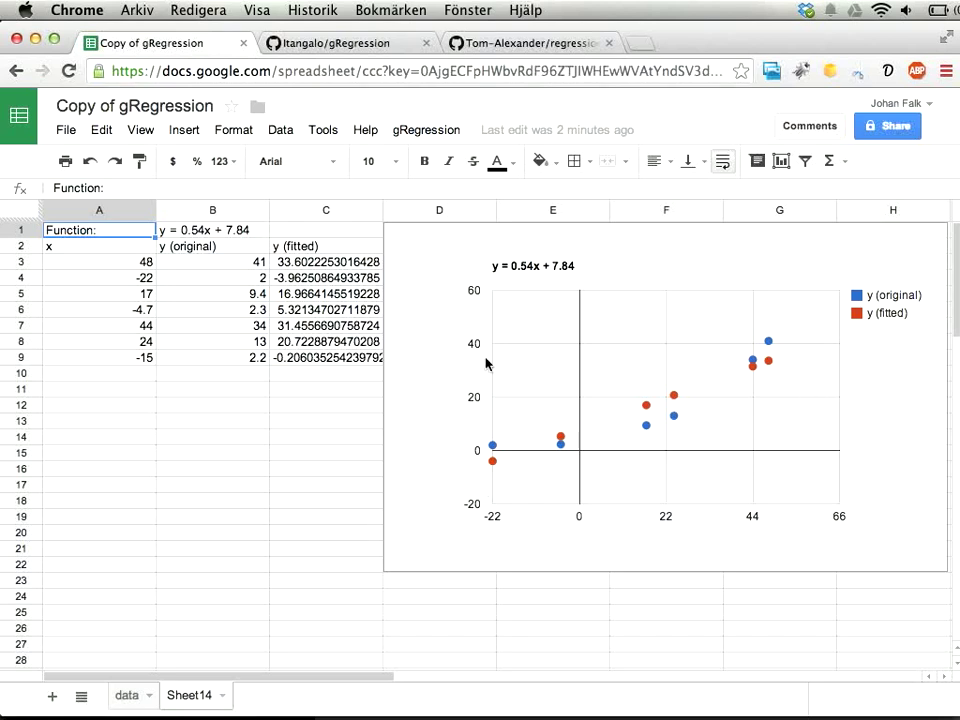
left_click_drag(136, 263, 127, 360)
left_click_drag(240, 262, 195, 360)
left_click_drag(283, 263, 285, 369)
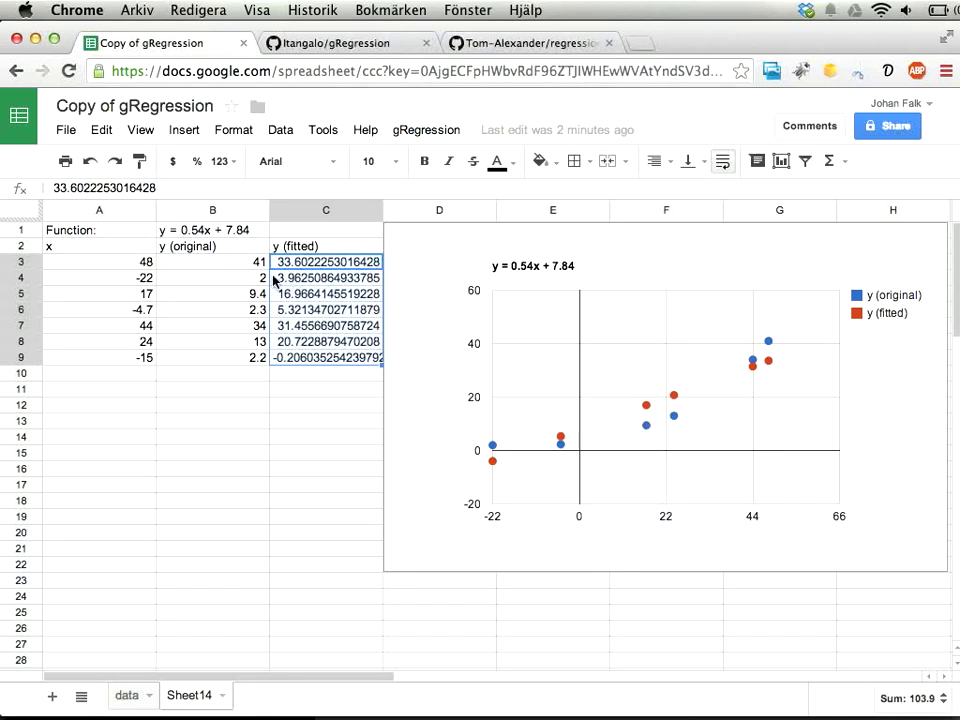
Step: Clear the original y values in B3:B9 so the chart shows only fitted y
left_click_drag(252, 266, 248, 360)
key("Delete")
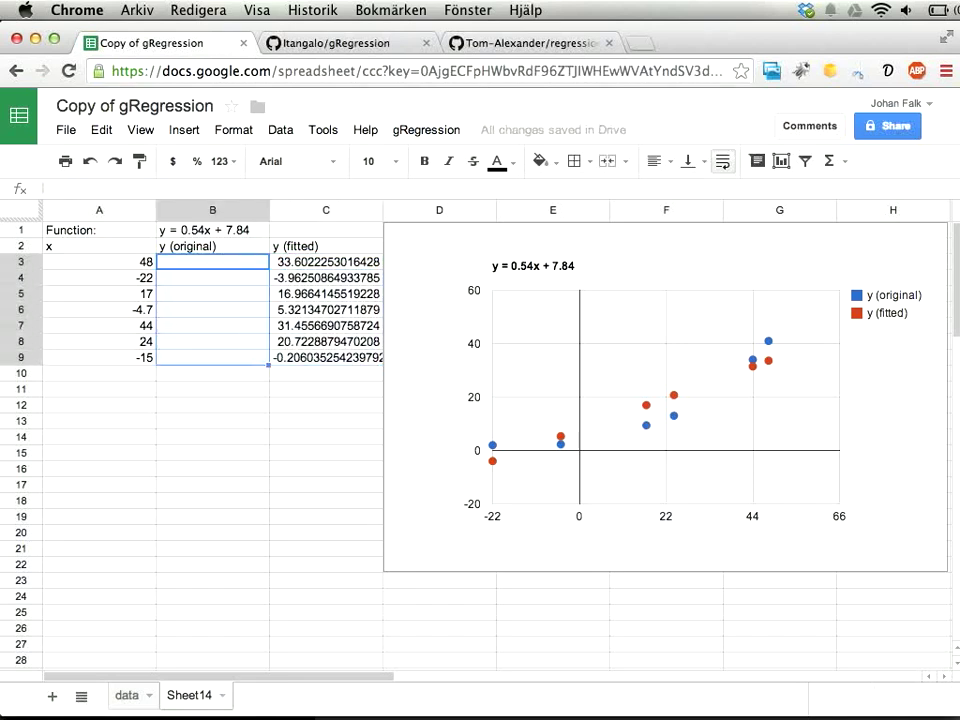
left_click(178, 439)
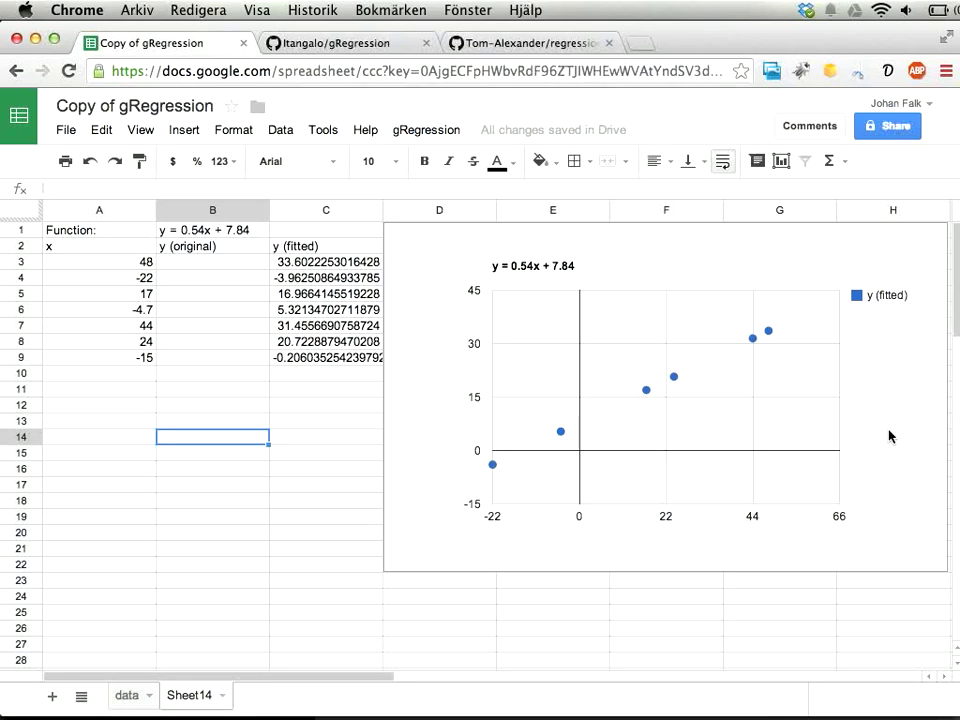
Step: Search the script gallery for 'gregression', then close the gallery
left_click(182, 131)
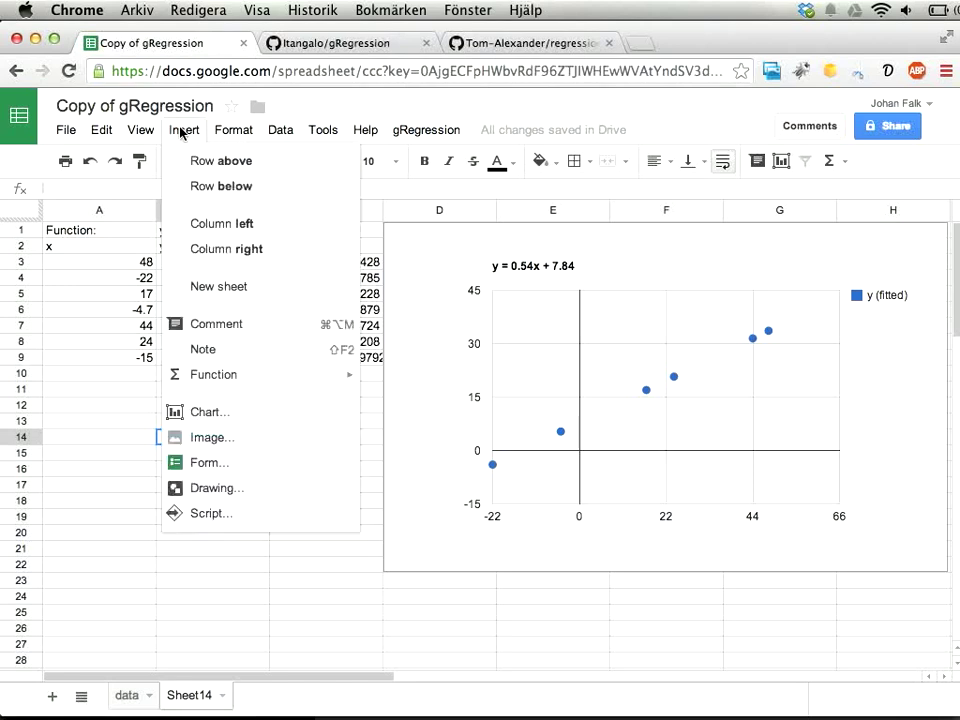
left_click(200, 514)
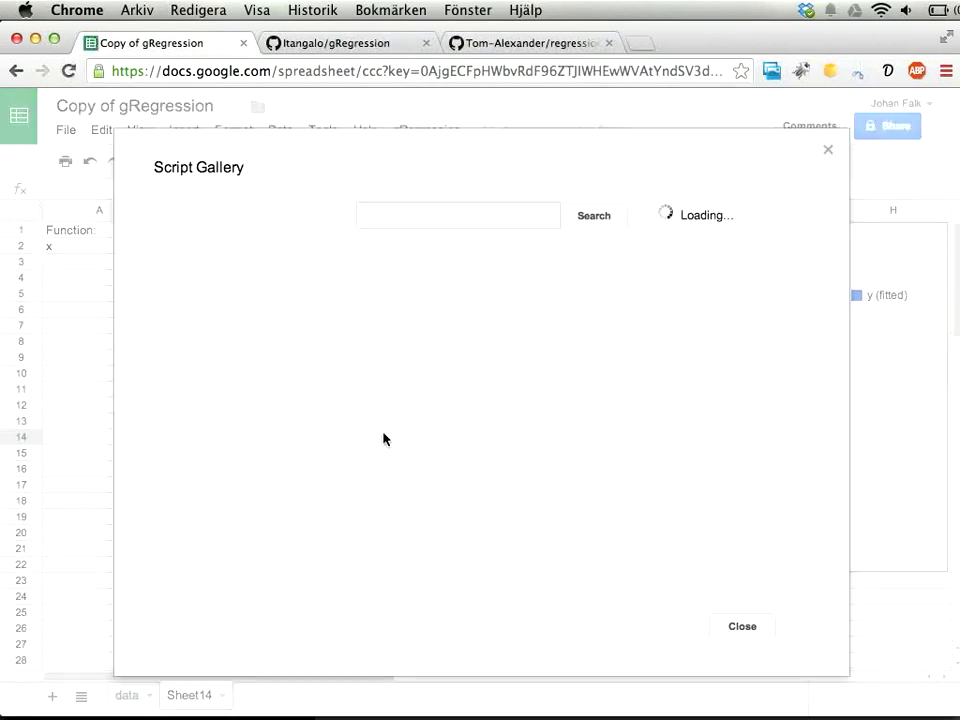
type("gr")
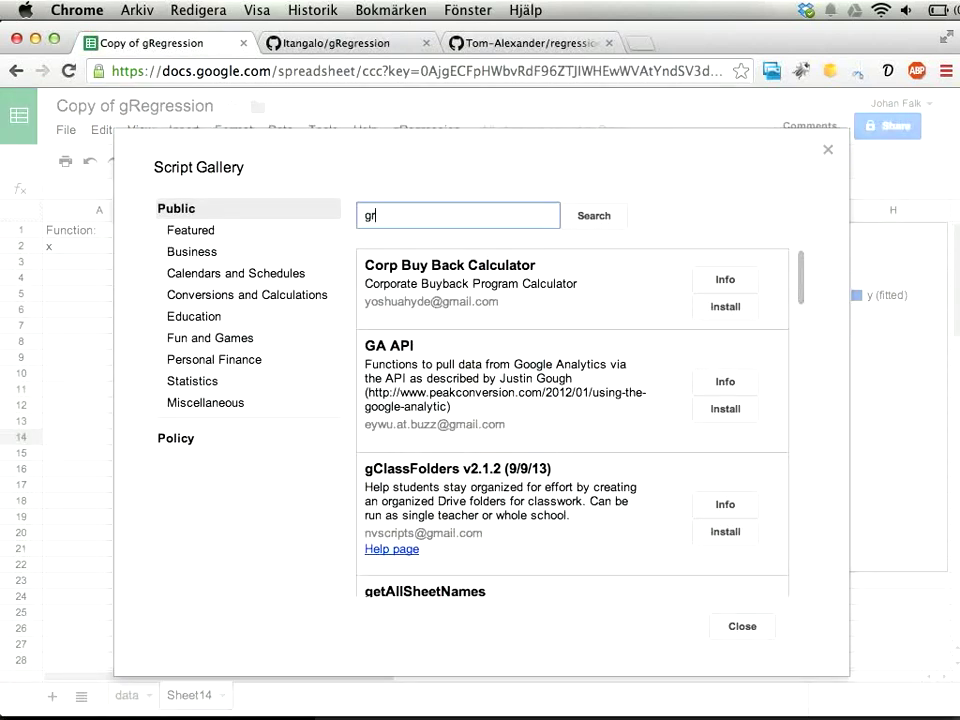
type("egression")
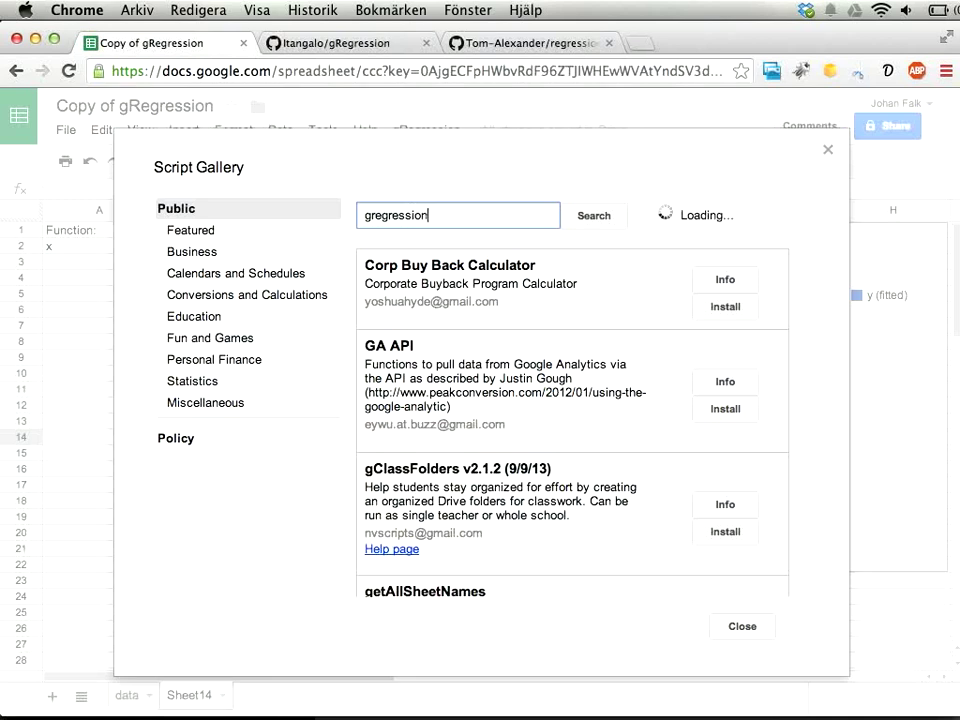
key("Return")
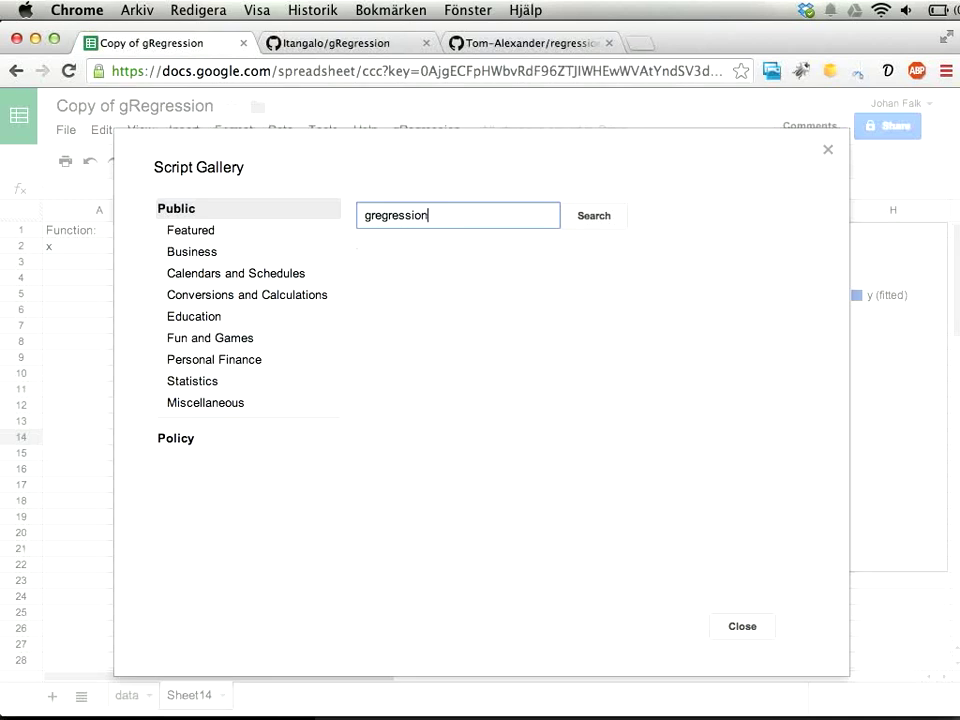
left_click(741, 627)
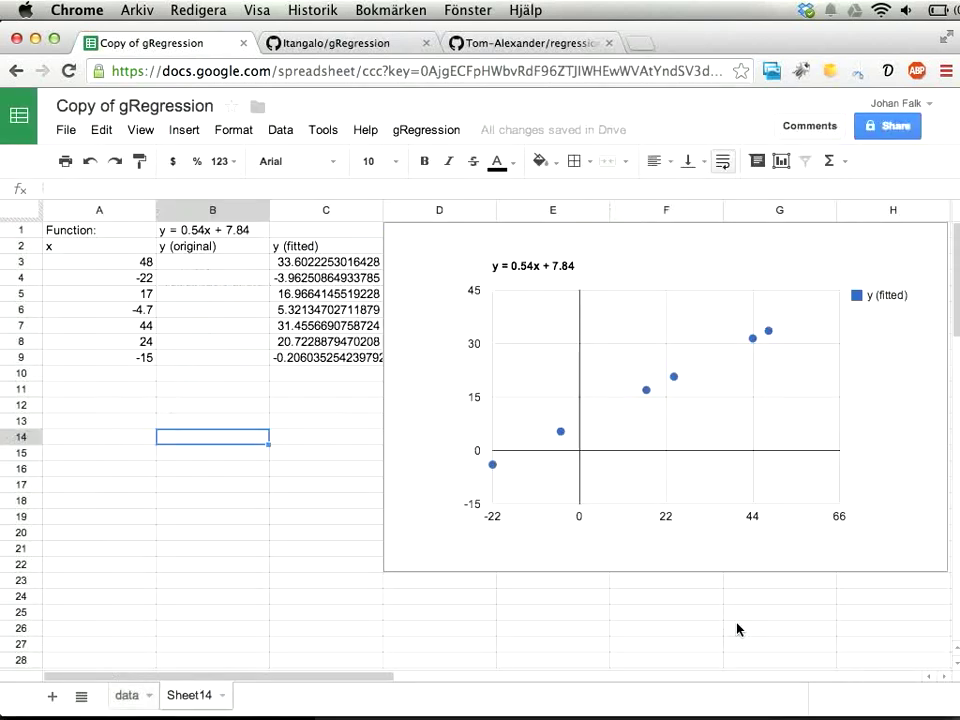
Step: Glance at the gRegression GitHub page, then return to the Copy of gRegression spreadsheet
left_click(328, 45)
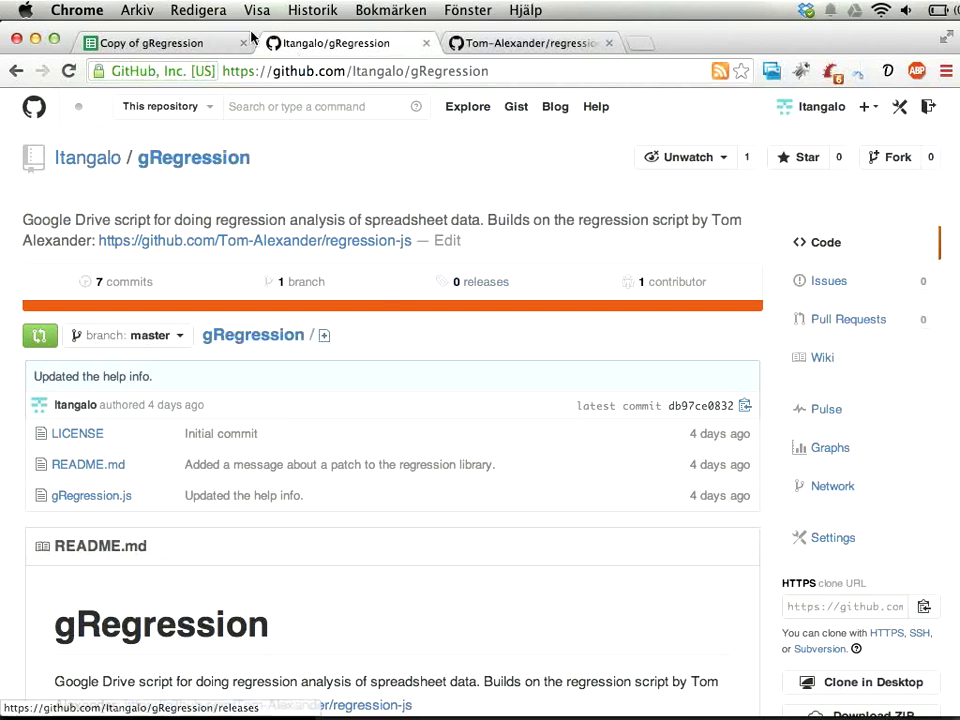
left_click(191, 43)
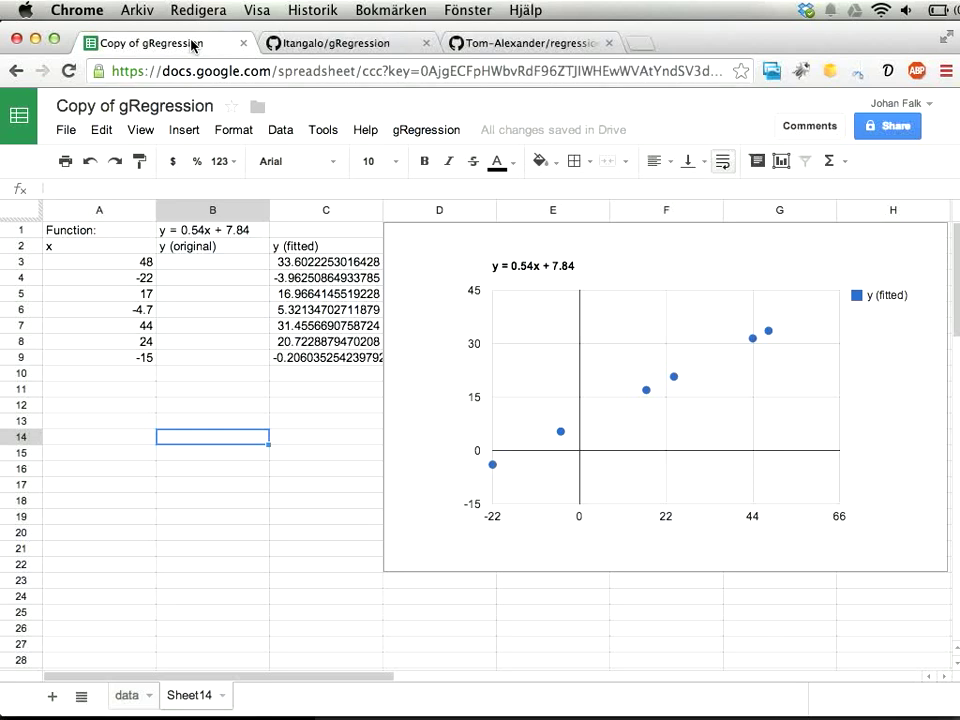